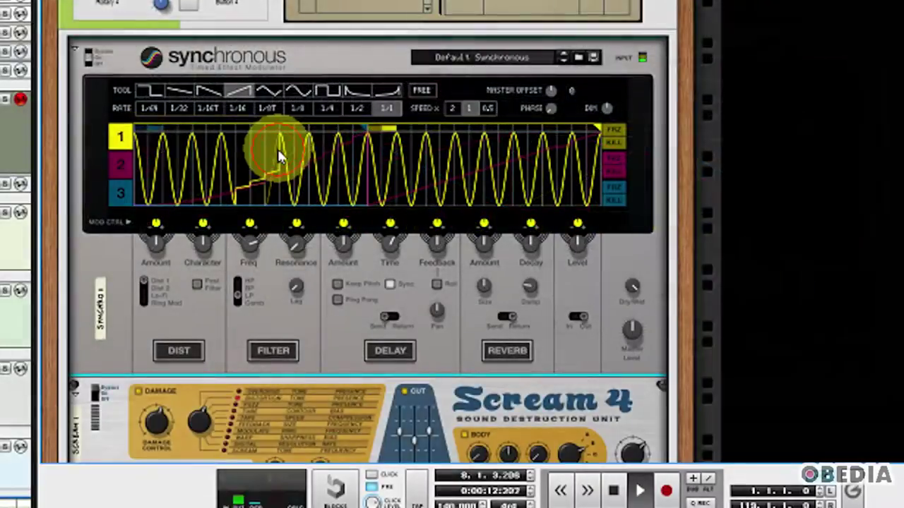
Redraw lane 1 as ramps, then load BPF Mod Build-up and replace its sines with one long ramp.
mouse_move(276, 148)
mouse_down()
mouse_move(365, 176)
mouse_move(456, 157)
mouse_up()
click(509, 60)
click(572, 88)
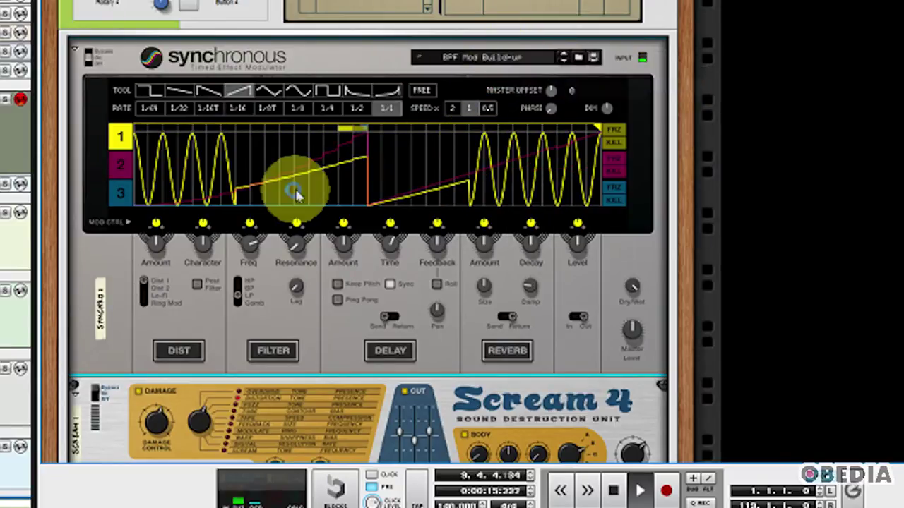
click(233, 188)
Try the Minimal Tamce patch, then load Repeat Builder.
click(498, 58)
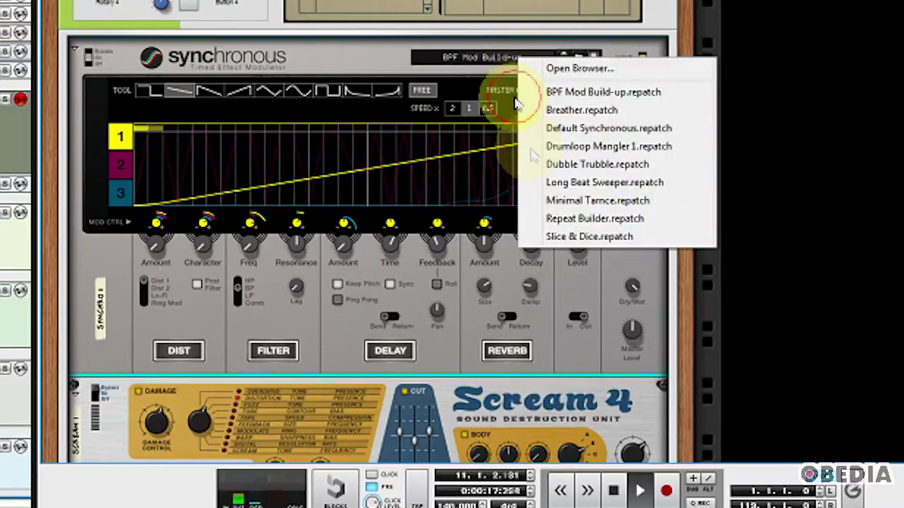
click(570, 201)
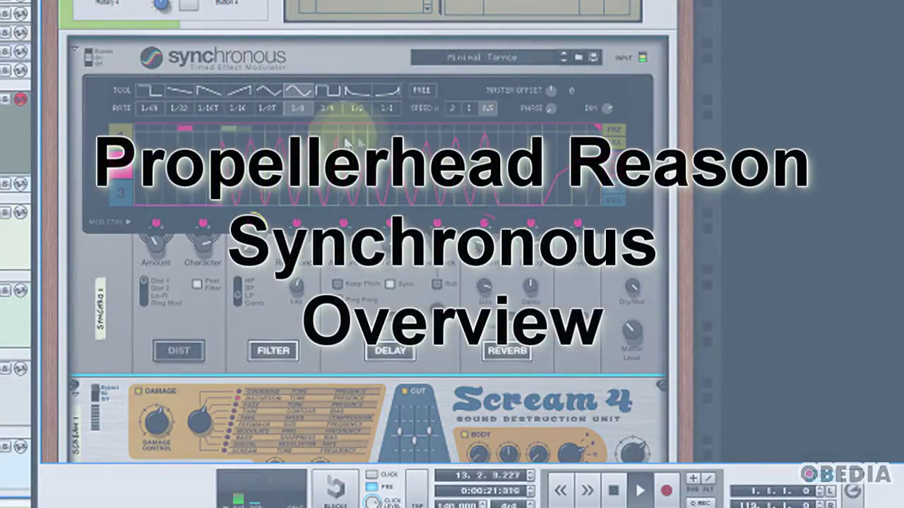
click(545, 58)
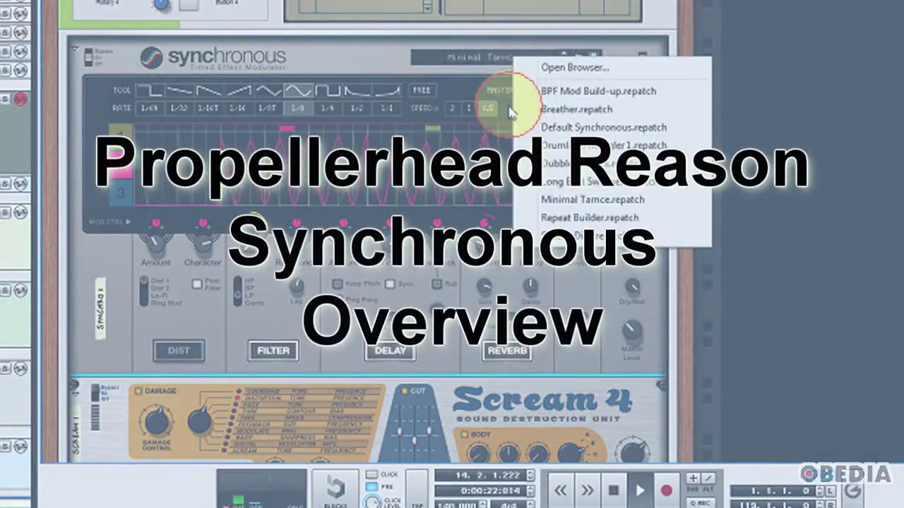
click(580, 219)
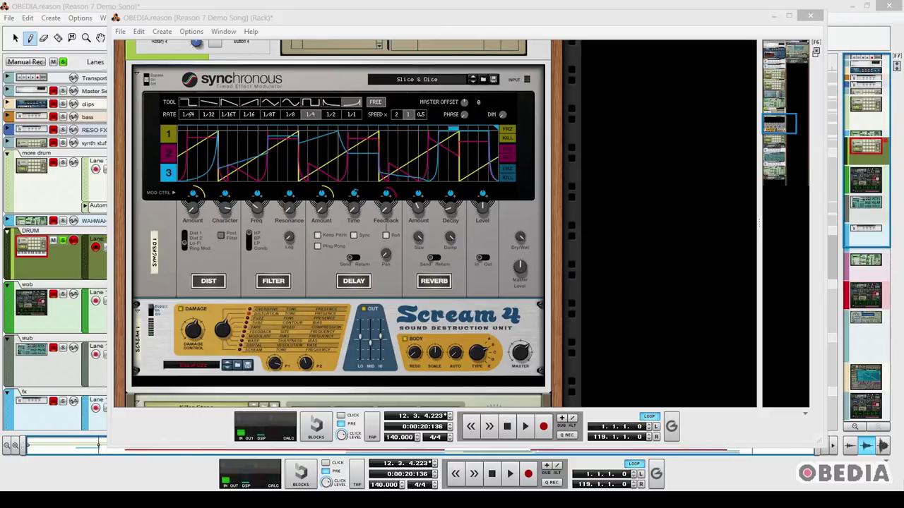
Bring the Rack window to the front with Slice & Dice loaded on Synchronous.
click(560, 19)
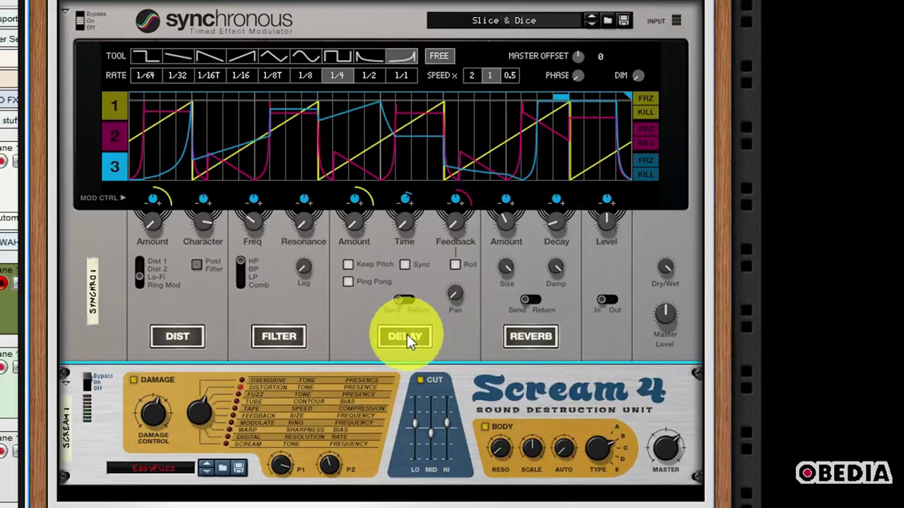
Disable the REVERB section on Synchronous's Slice & Dice patch.
click(519, 336)
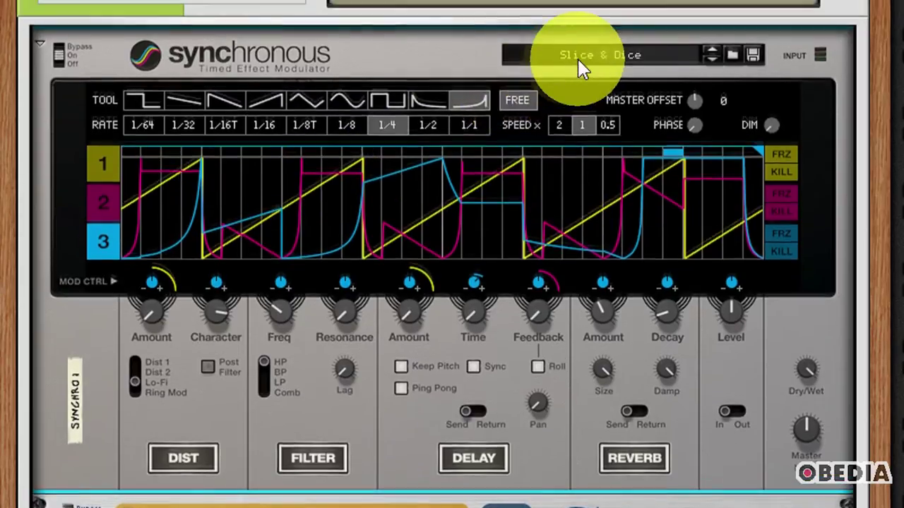
click(581, 47)
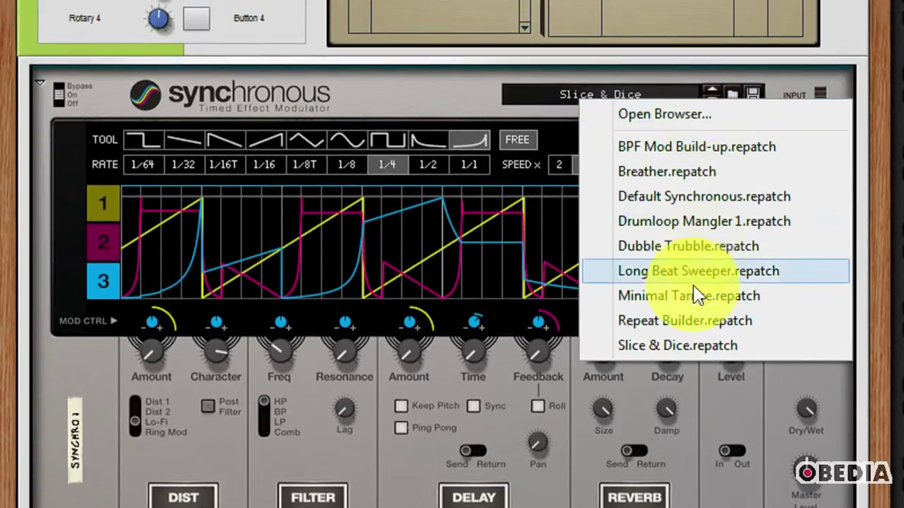
click(468, 107)
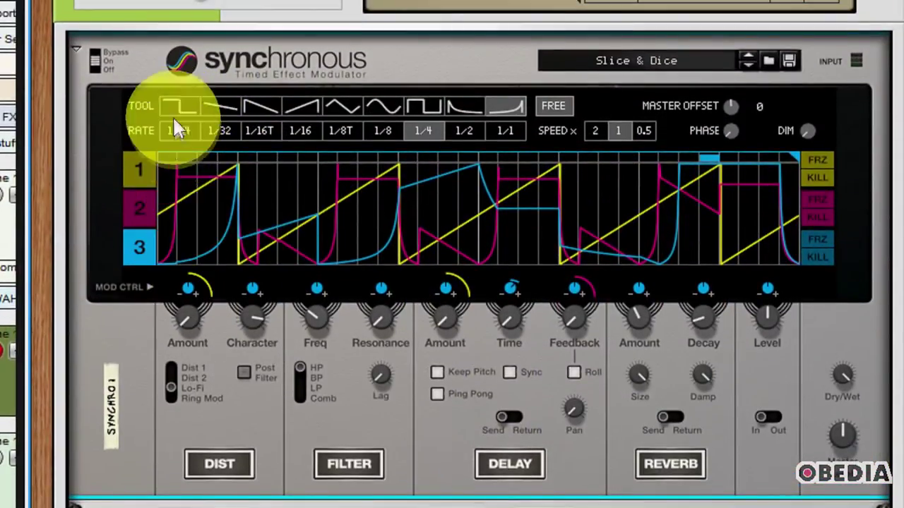
Cycle through the drawing tool shapes and step the drawing rate down to 1/32, then 1/64.
click(176, 107)
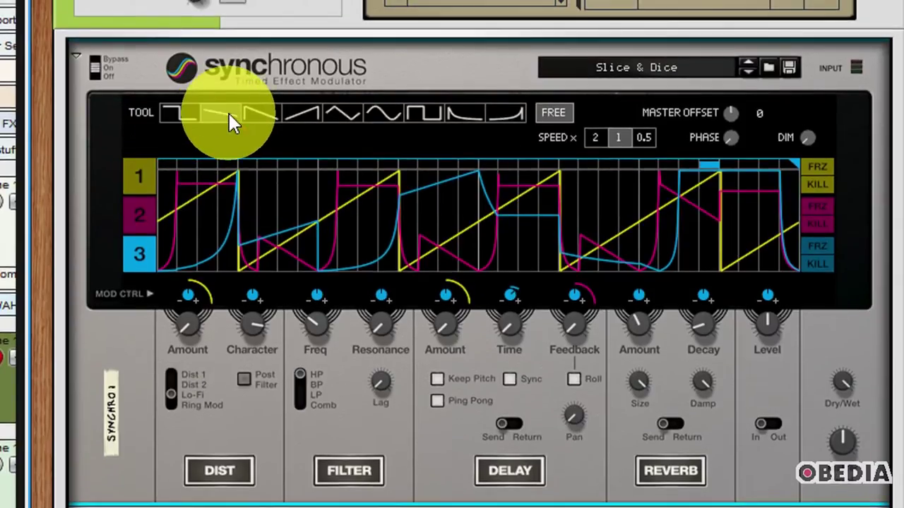
click(228, 113)
click(289, 116)
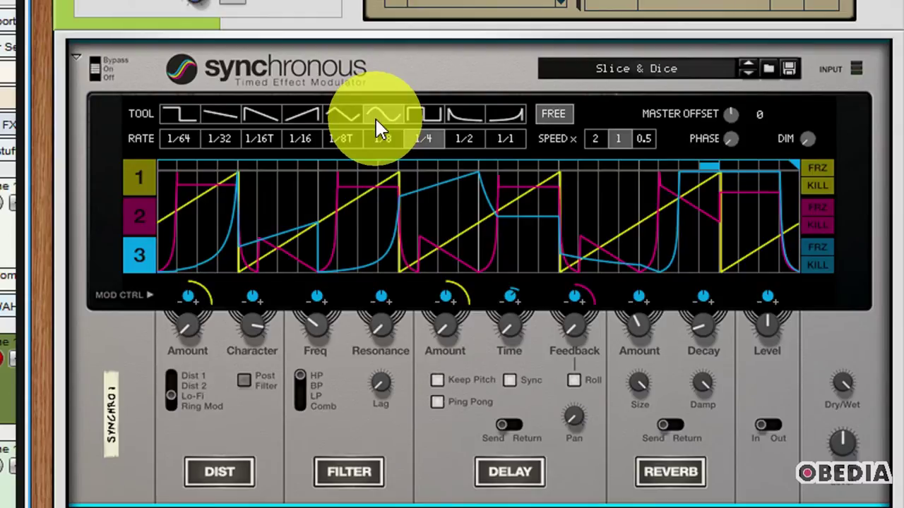
click(225, 142)
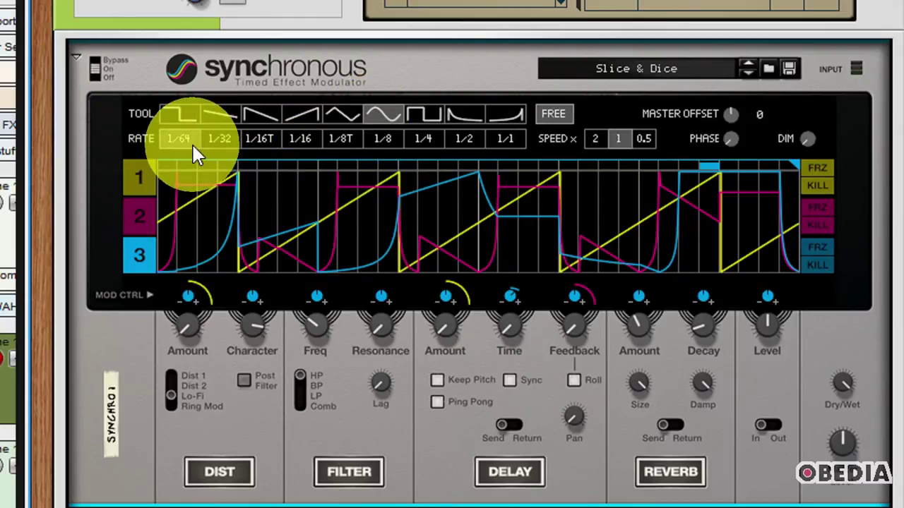
click(171, 143)
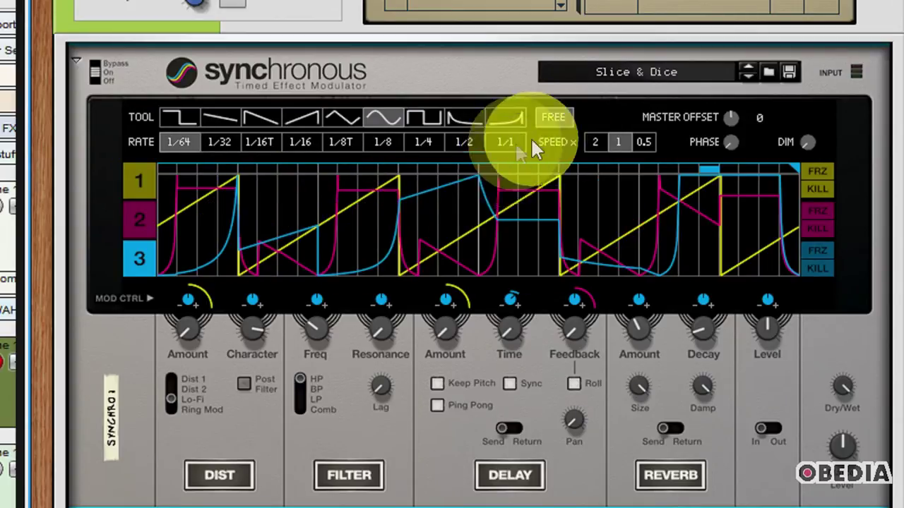
Play the mod curves at 2x, then 0.5x, then 2x speed.
click(595, 141)
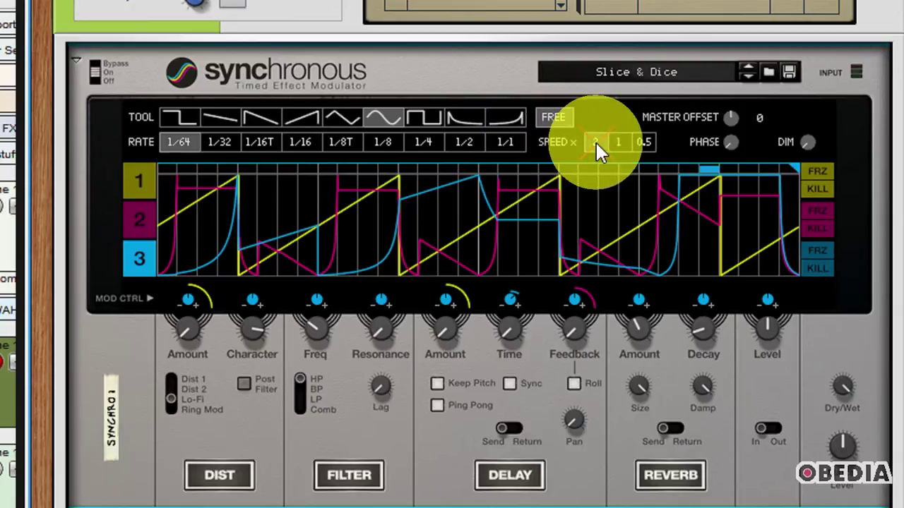
click(643, 143)
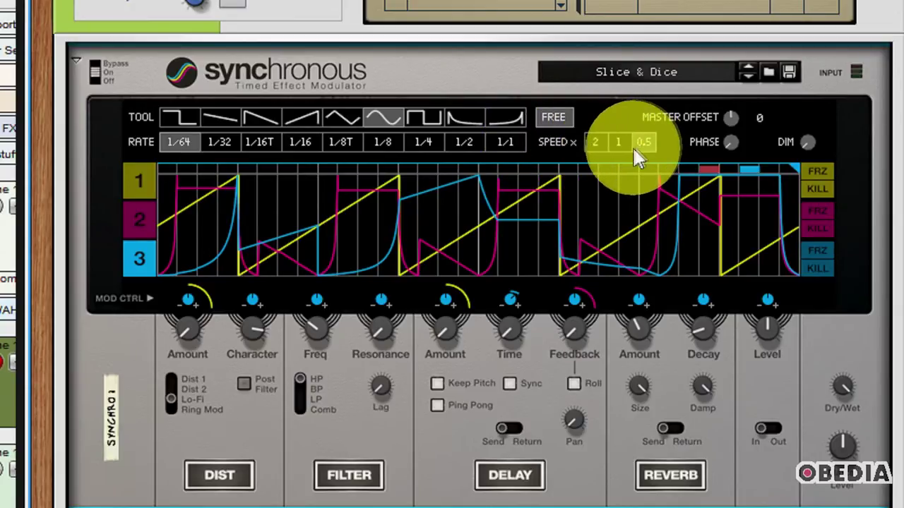
click(602, 143)
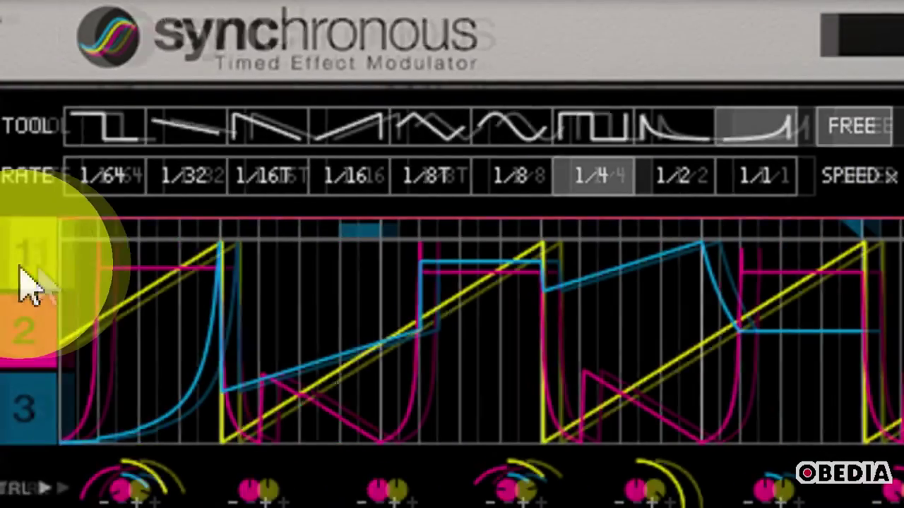
Make yellow lane 1 active and engage its FRZ freeze.
click(30, 272)
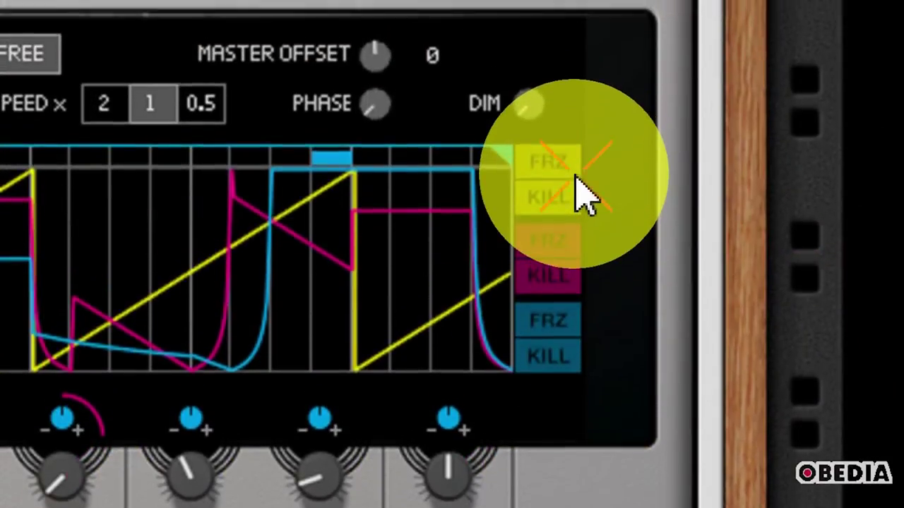
click(577, 177)
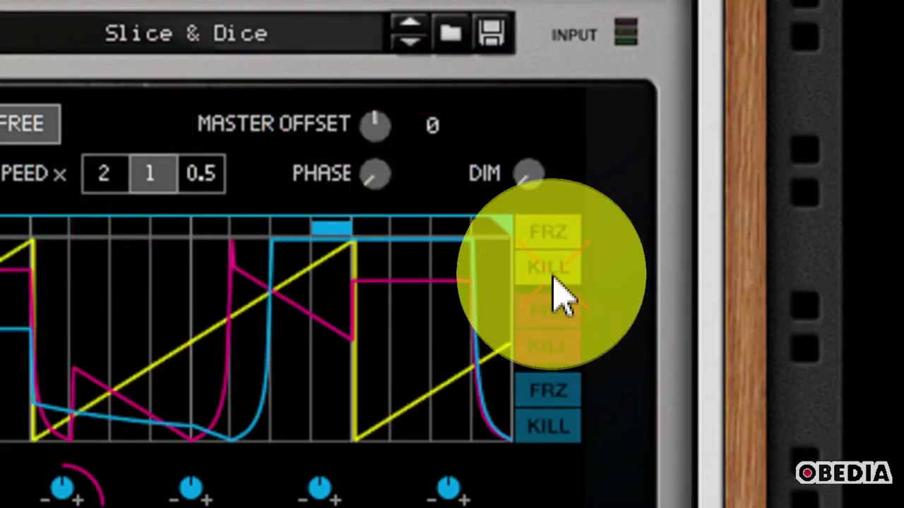
click(552, 104)
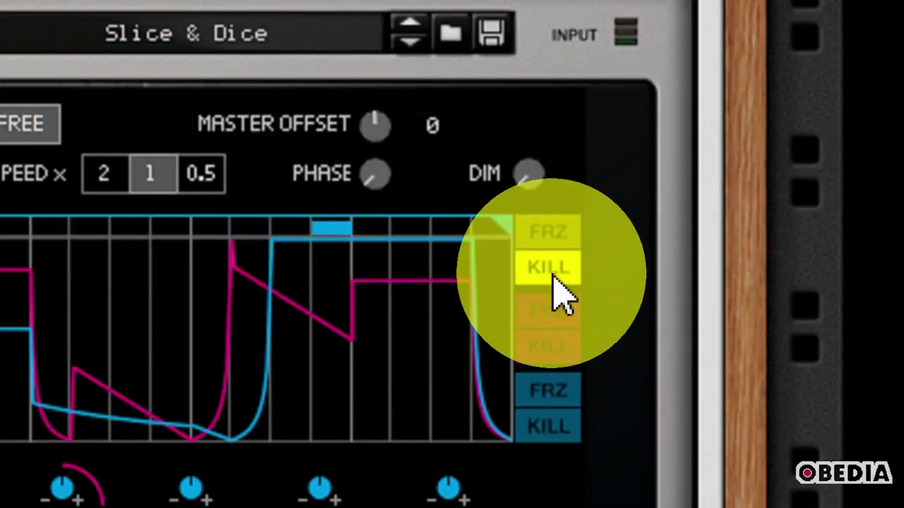
click(558, 293)
click(558, 293)
click(556, 282)
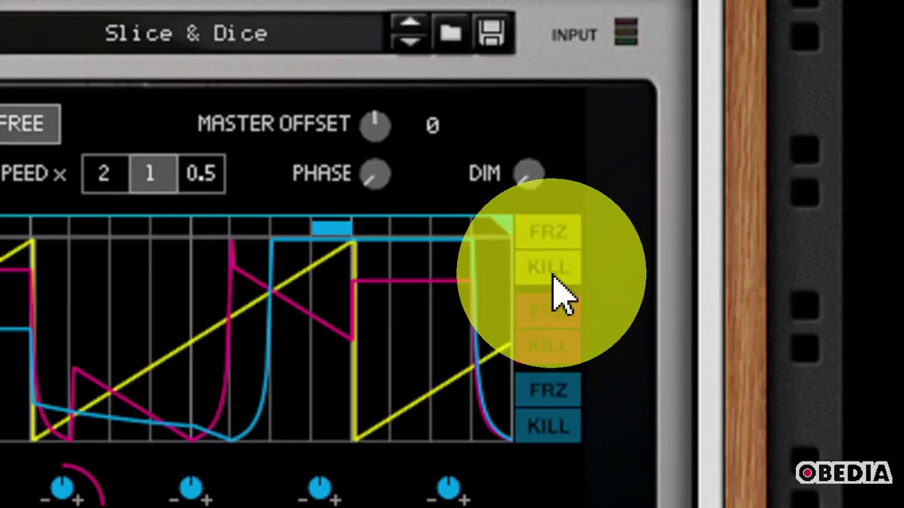
click(554, 279)
click(555, 279)
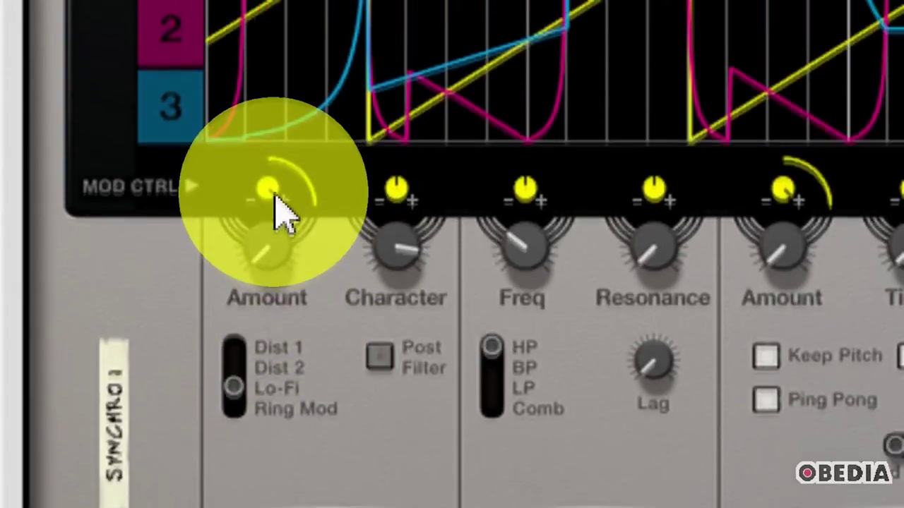
Lower the lane's modulation depth on the distortion Amount knob.
mouse_move(276, 200)
mouse_down()
mouse_move(298, 270)
mouse_move(264, 211)
mouse_move(284, 297)
mouse_move(286, 428)
mouse_move(292, 373)
mouse_move(254, 182)
mouse_move(273, 172)
mouse_move(276, 198)
mouse_up()
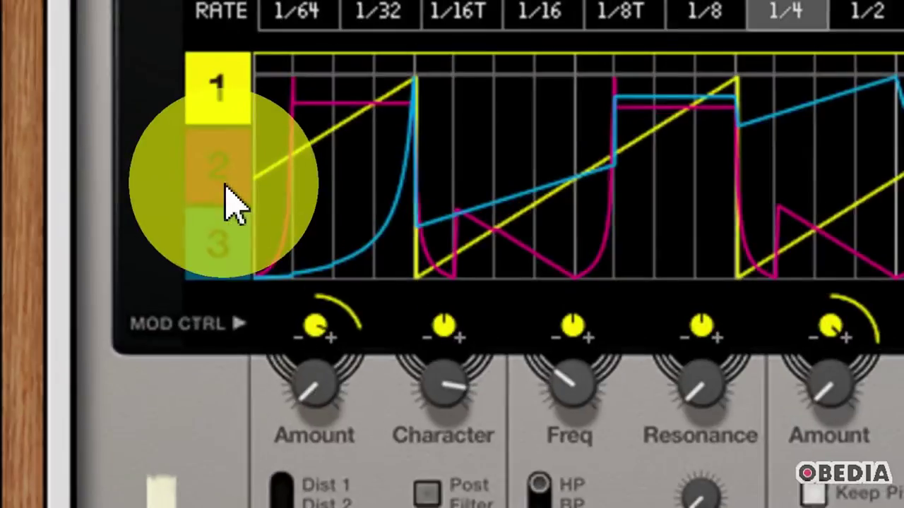
Give mod curve 2 a negative depth on distortion Amount, then select curve 3.
click(220, 201)
click(321, 342)
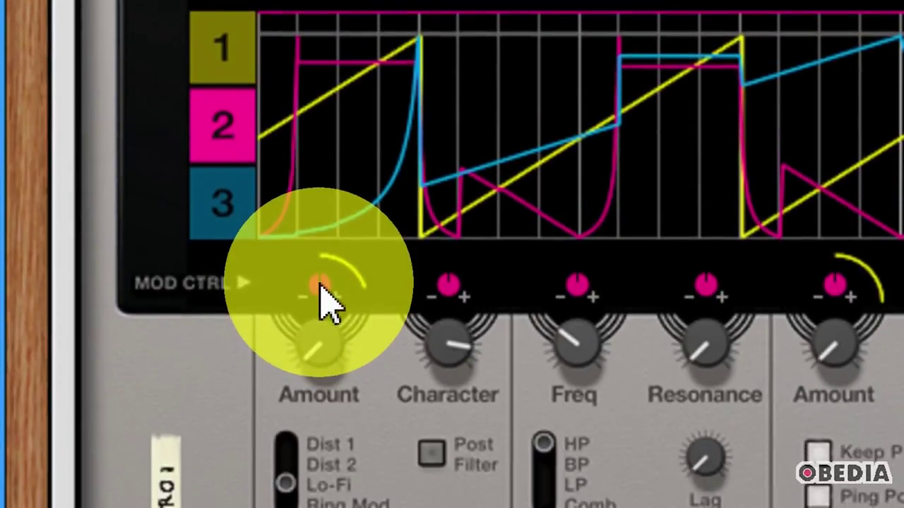
drag(331, 297, 352, 381)
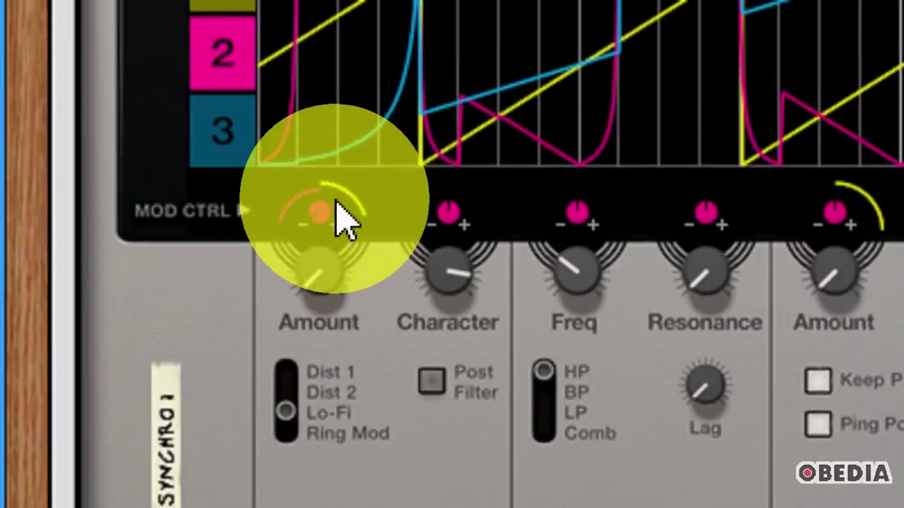
click(244, 185)
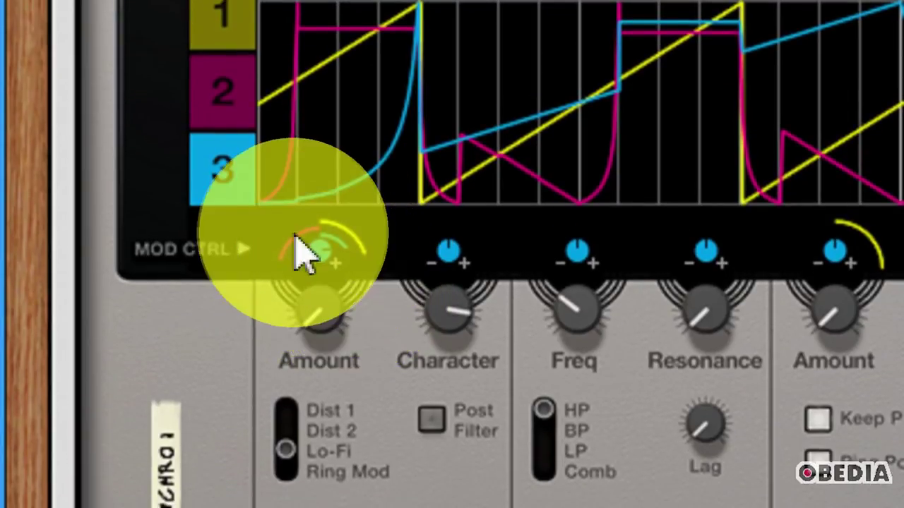
Compare the modulation settings of mod curves 1, 2 and 3.
click(243, 127)
click(238, 51)
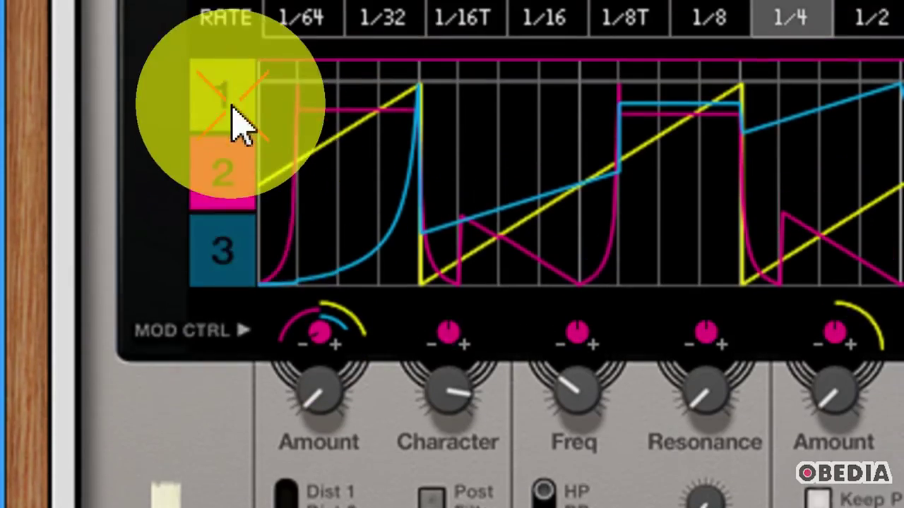
click(233, 206)
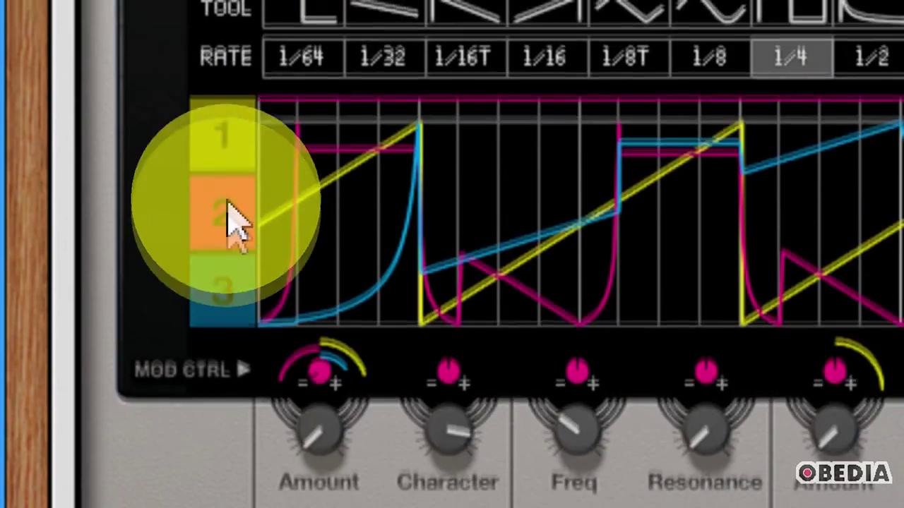
click(233, 139)
click(226, 224)
click(247, 300)
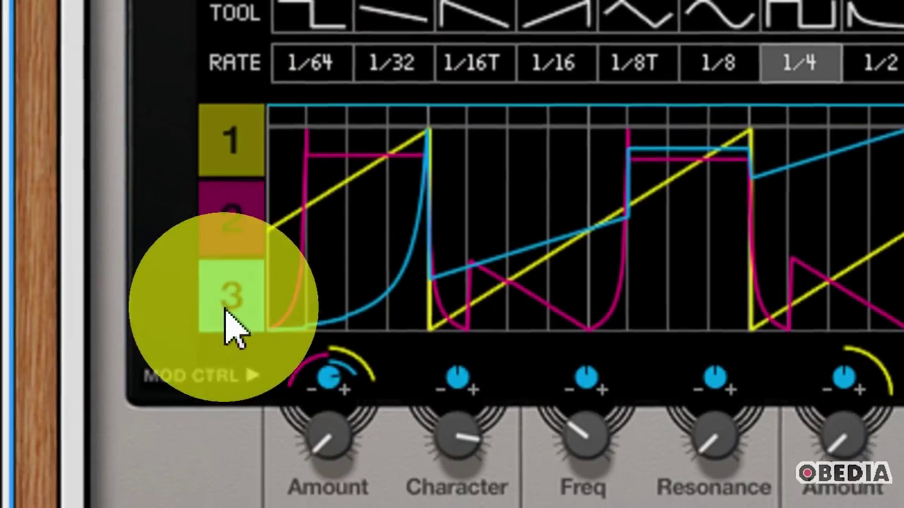
click(226, 225)
click(229, 162)
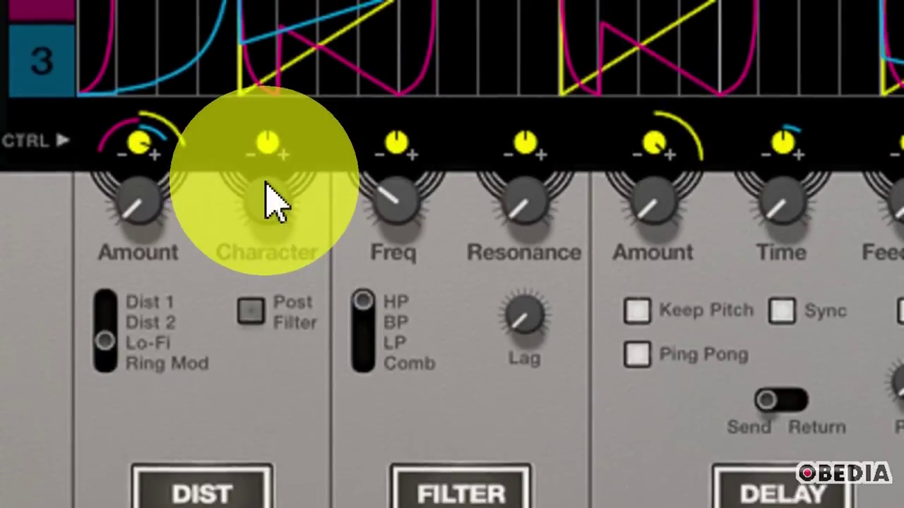
Set mod curve 2's modulation depth on filter Resonance, then return to curve 3.
mouse_move(276, 143)
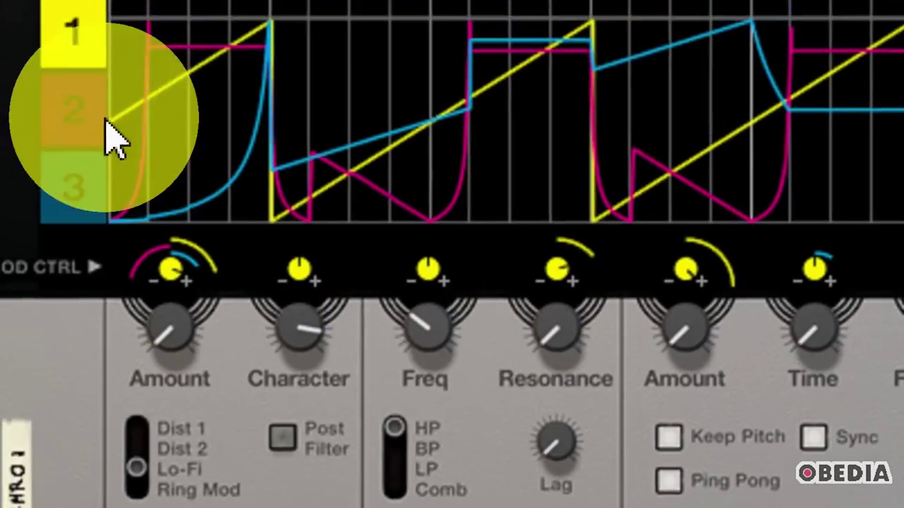
click(65, 32)
click(606, 256)
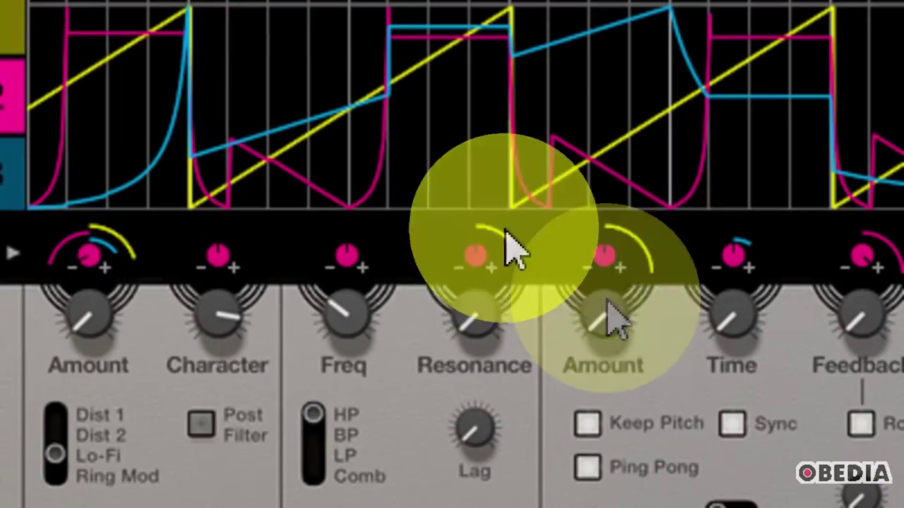
drag(466, 272, 503, 374)
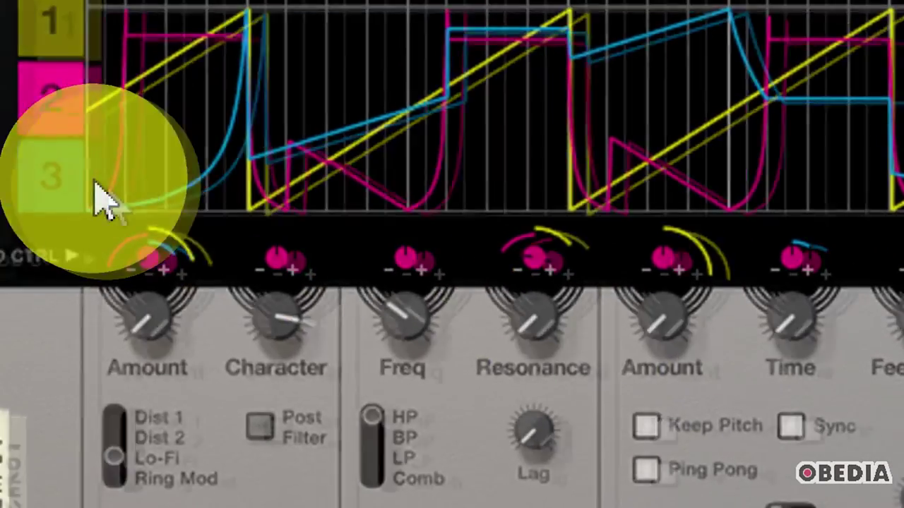
click(22, 166)
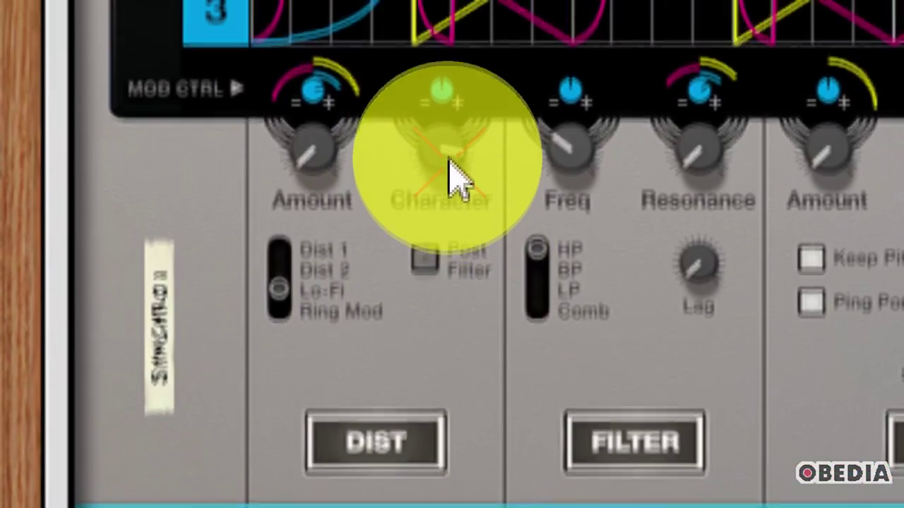
Turn the distortion Character down from 38% to about 13%.
drag(454, 139, 480, 249)
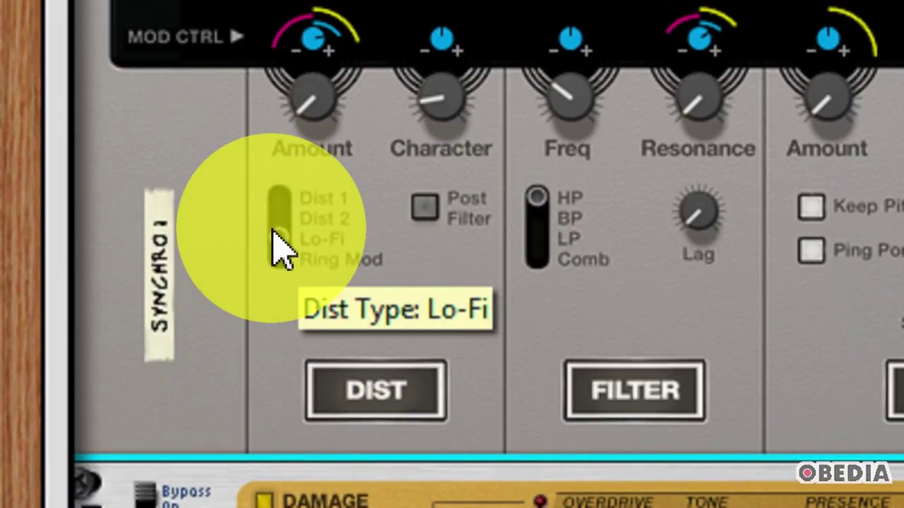
Cycle the distortion type through Dist 1, Lo-Fi and Ring Mod, ending on Dist 2.
click(280, 222)
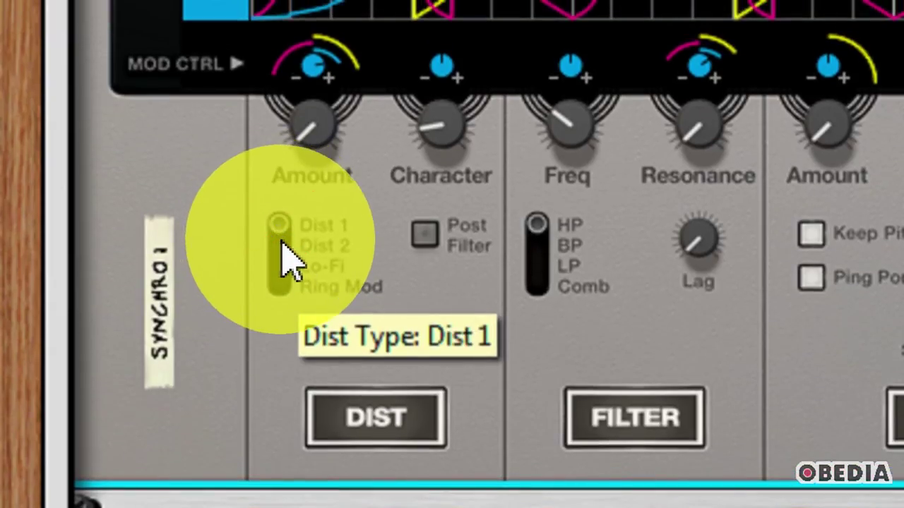
click(279, 263)
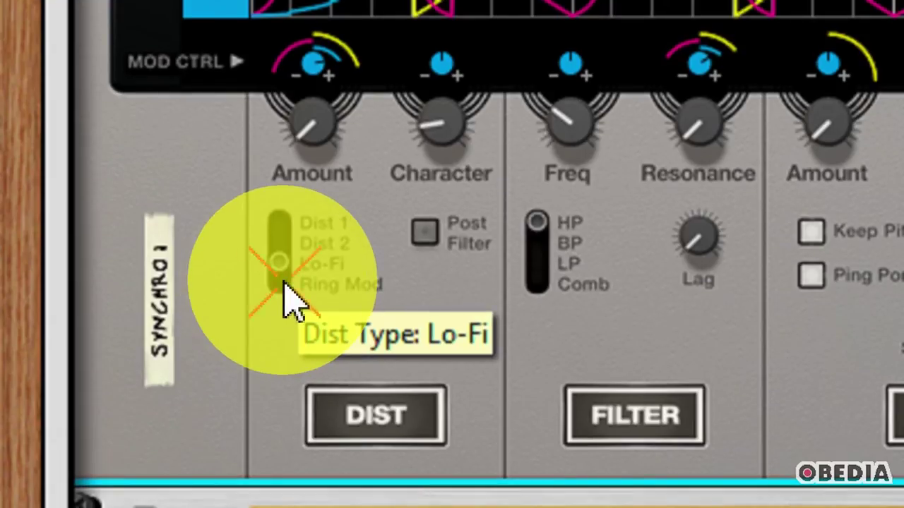
click(282, 267)
drag(282, 268, 277, 242)
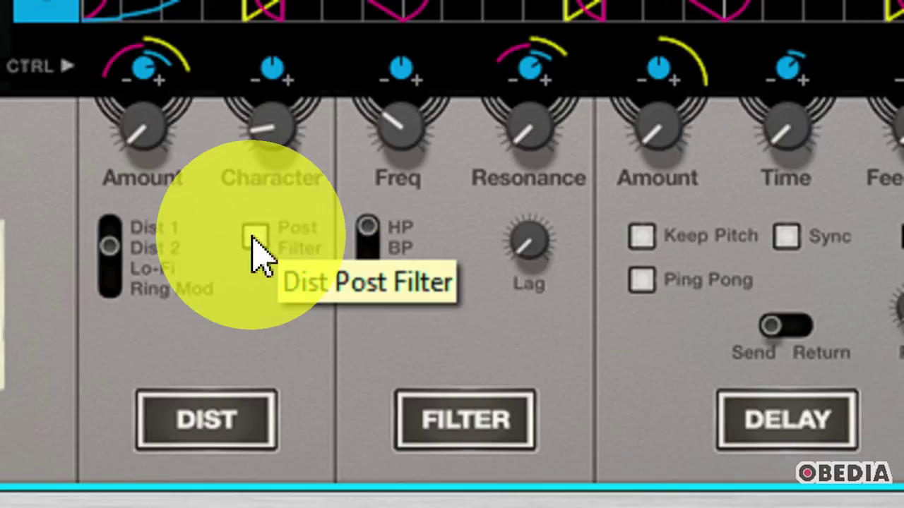
Tick Post Filter so distortion follows the filter, and enable the DIST section.
click(253, 238)
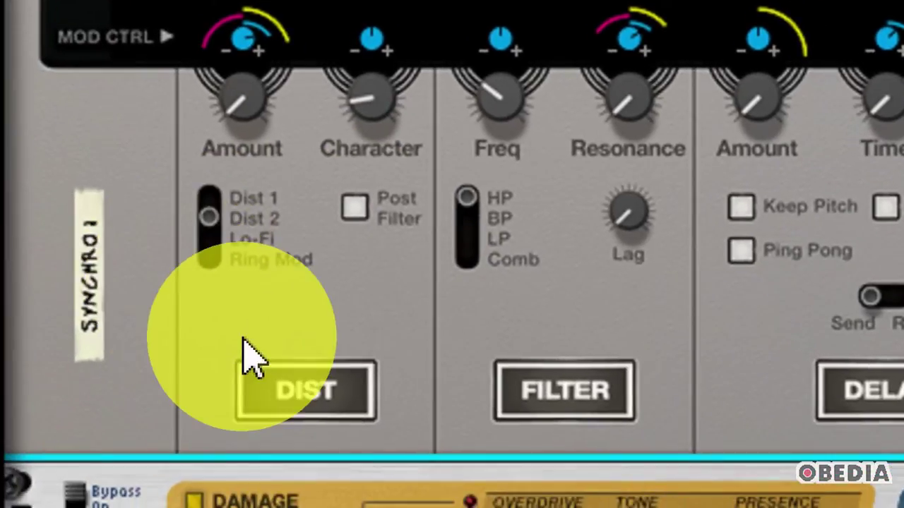
click(286, 413)
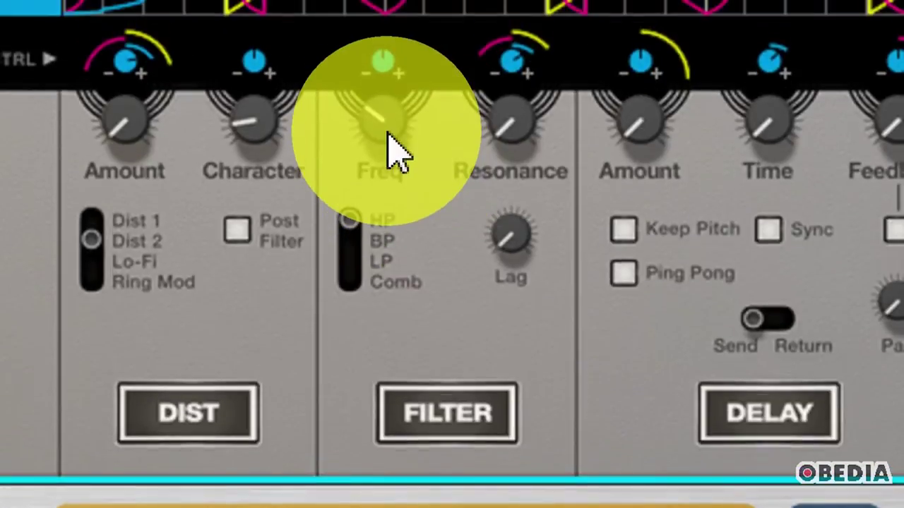
Bring both the filter Freq and Resonance knobs down to 0%.
mouse_move(386, 79)
drag(391, 173, 416, 214)
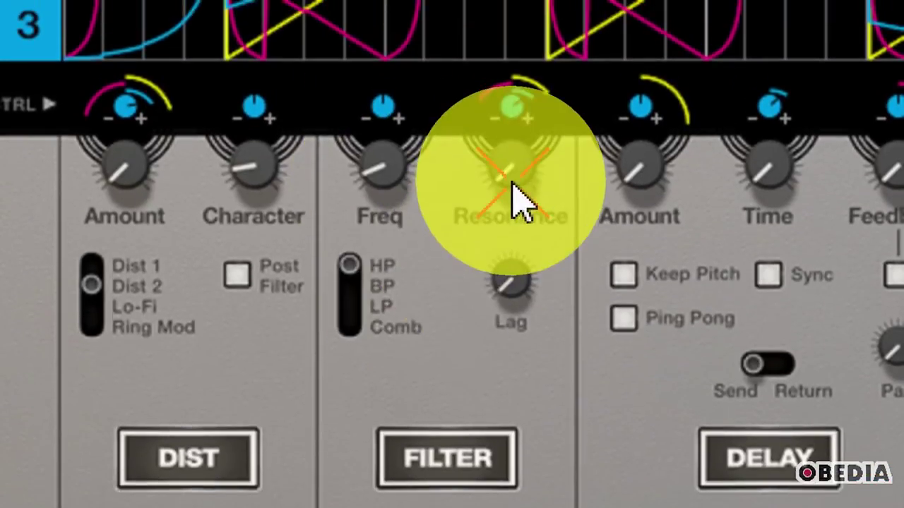
mouse_move(523, 169)
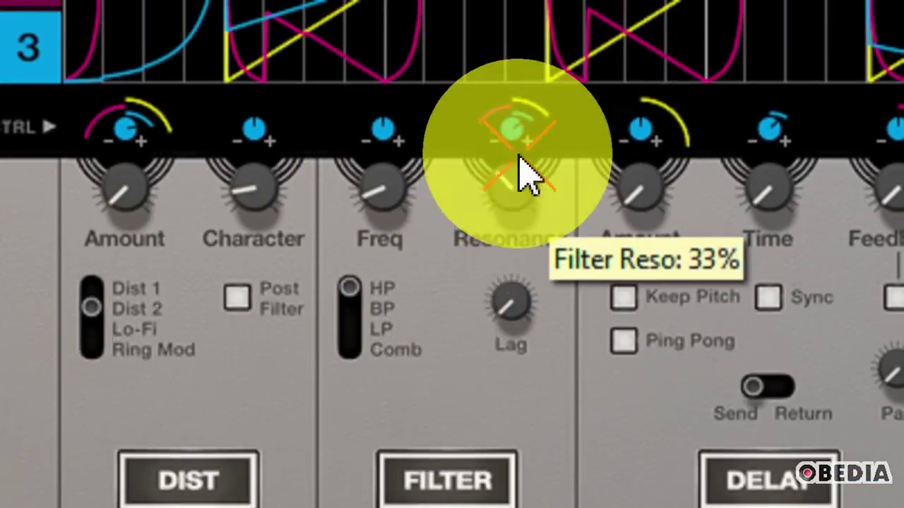
drag(522, 169, 525, 240)
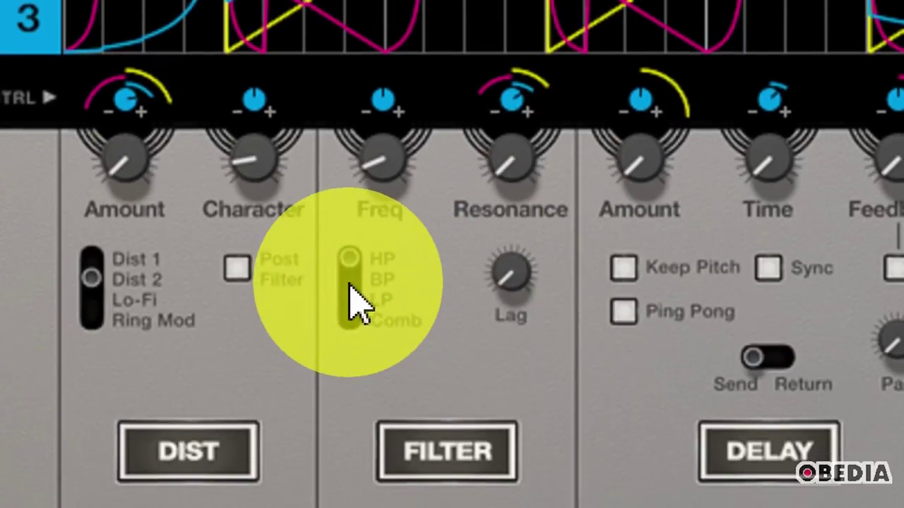
mouse_move(356, 300)
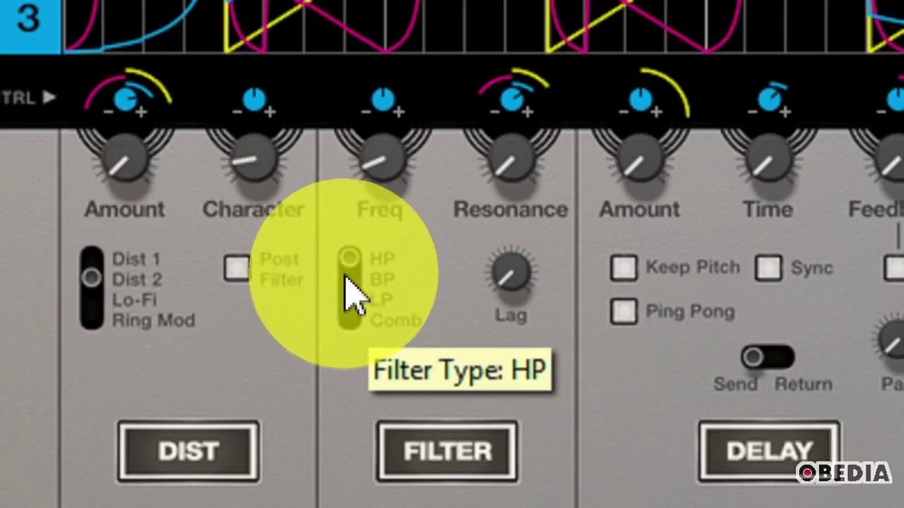
mouse_move(515, 305)
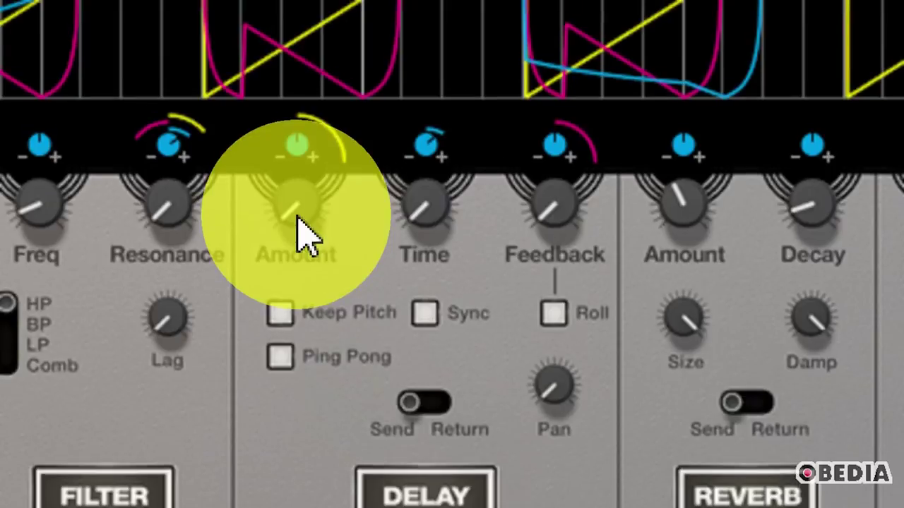
Raise the delay Amount to 58%.
mouse_move(303, 189)
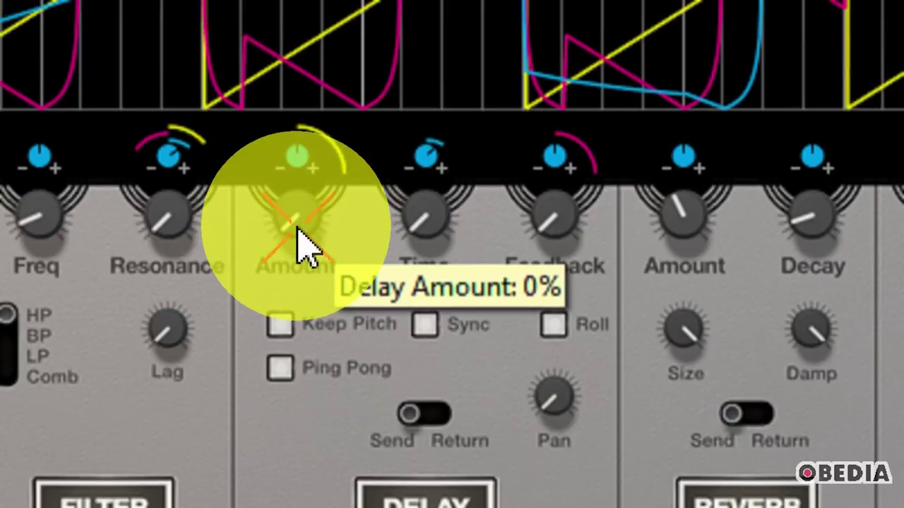
click(303, 276)
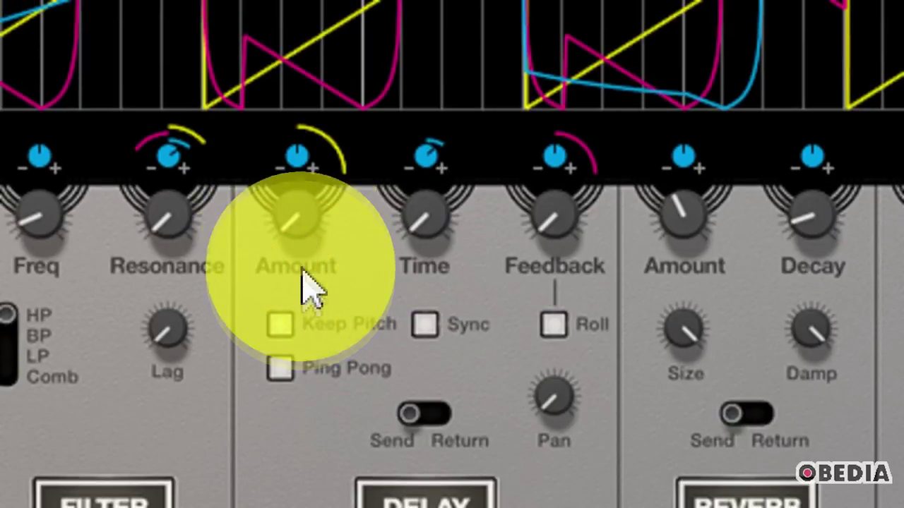
drag(306, 273, 318, 71)
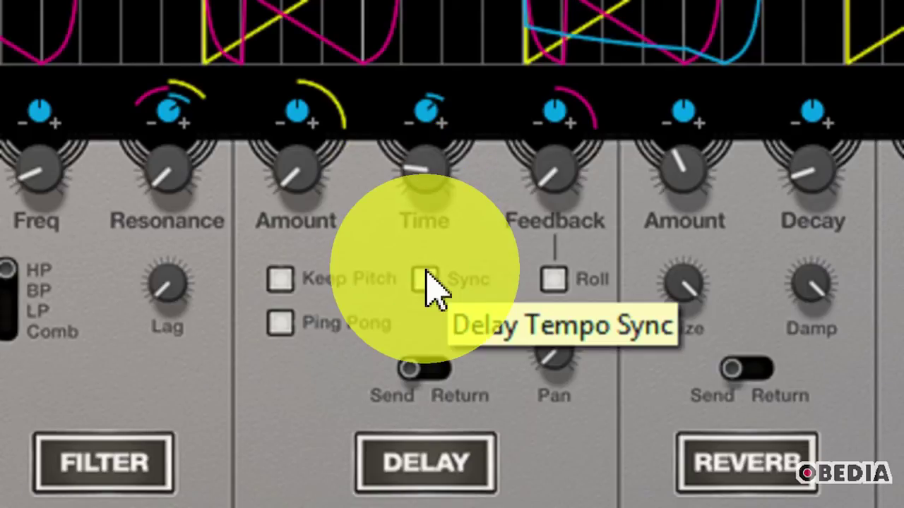
Enable delay Sync and step the Time knob through tempo note divisions.
click(426, 291)
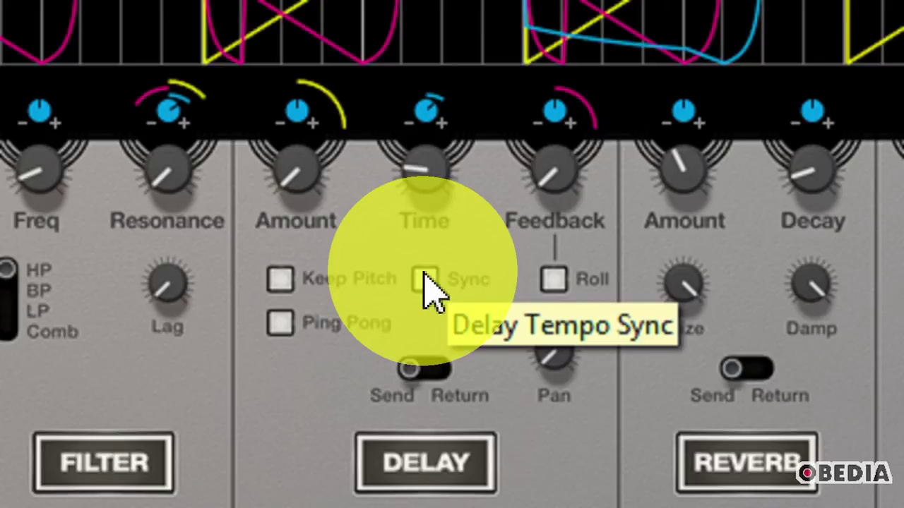
scroll(434, 177, up, 2)
scroll(432, 219, up, 1)
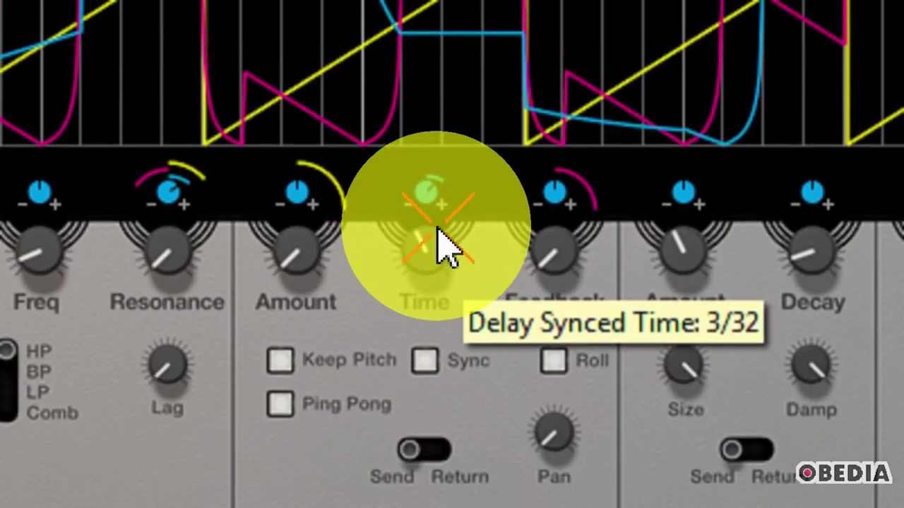
scroll(438, 230, up, 1)
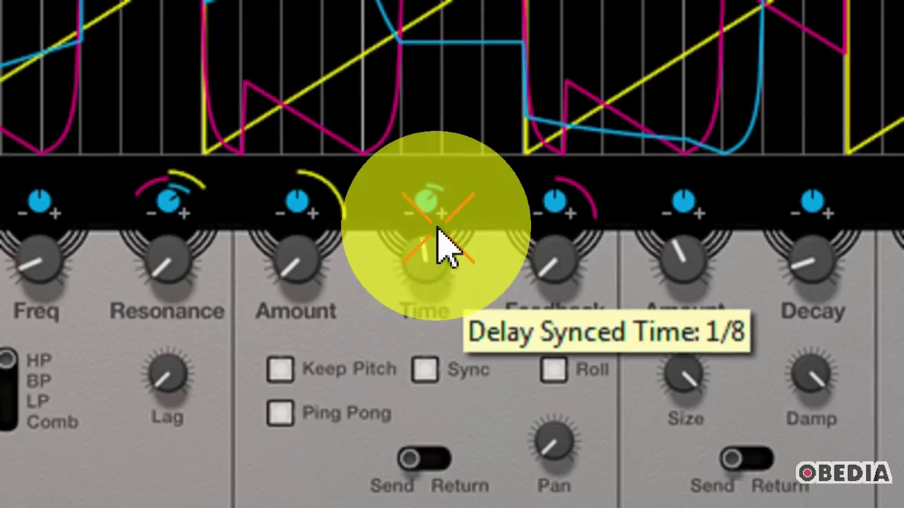
scroll(438, 243, up, 1)
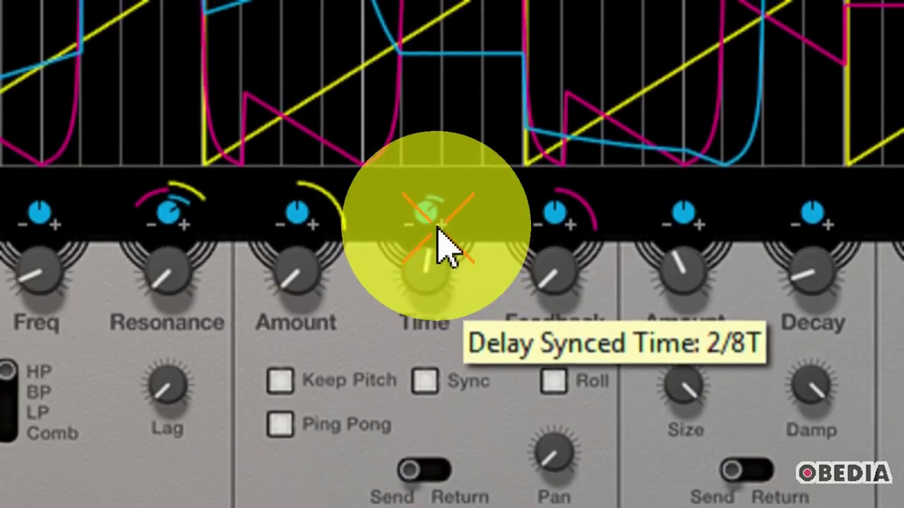
scroll(440, 232, up, 2)
scroll(439, 233, down, 4)
scroll(459, 289, down, 1)
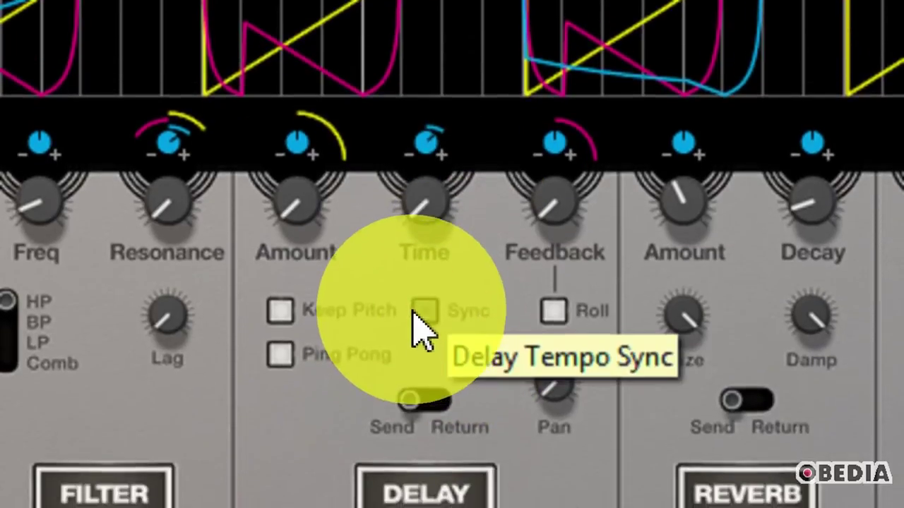
Turn Sync off and set the delay Time freely in milliseconds, ending at 203 ms.
click(421, 313)
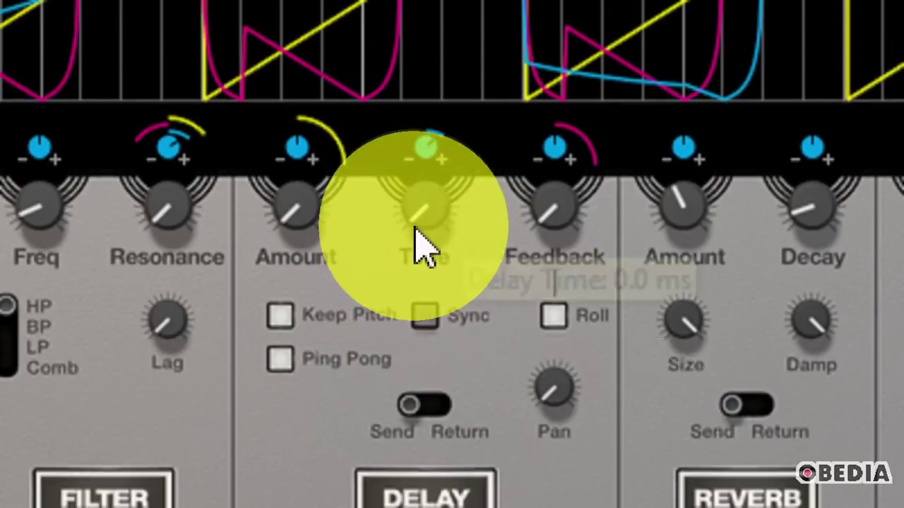
drag(416, 230, 434, 202)
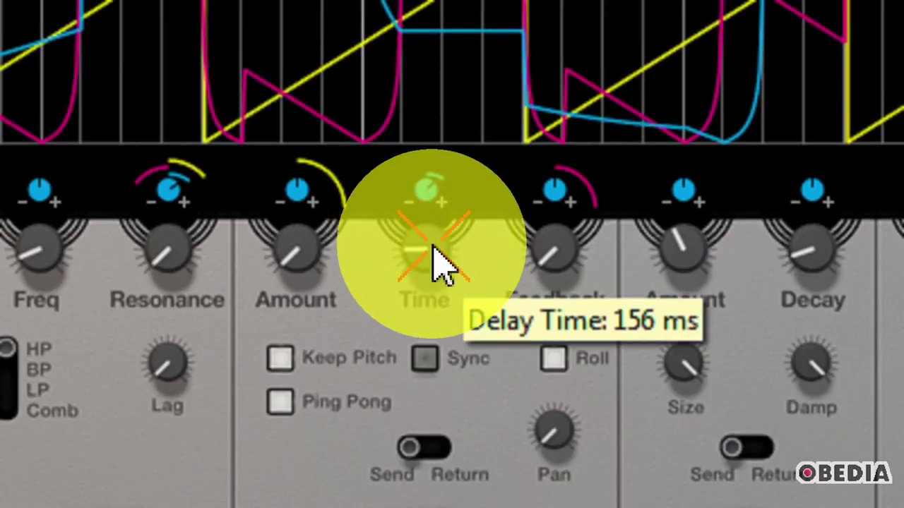
drag(437, 243, 459, 283)
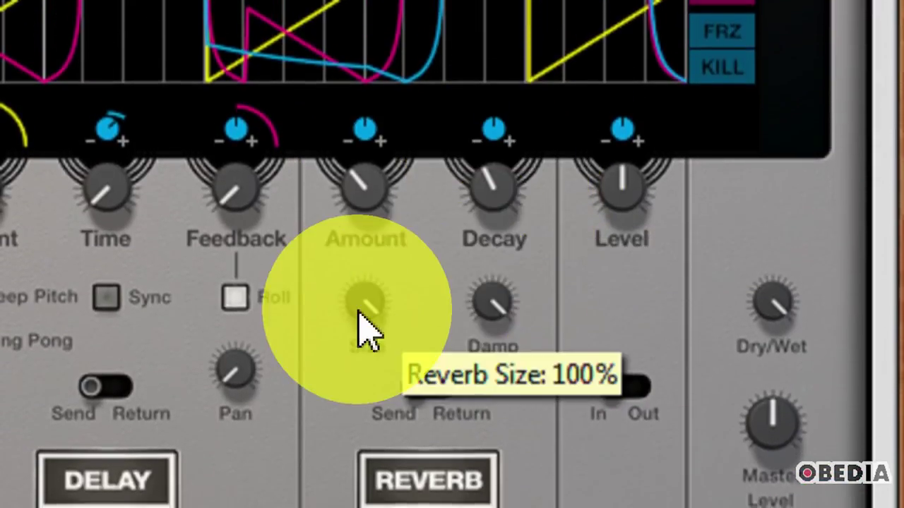
Lower reverb Size to 94% and Damp to about 58%, trying Return mode before settling on Send.
drag(365, 300, 374, 367)
drag(492, 276, 517, 347)
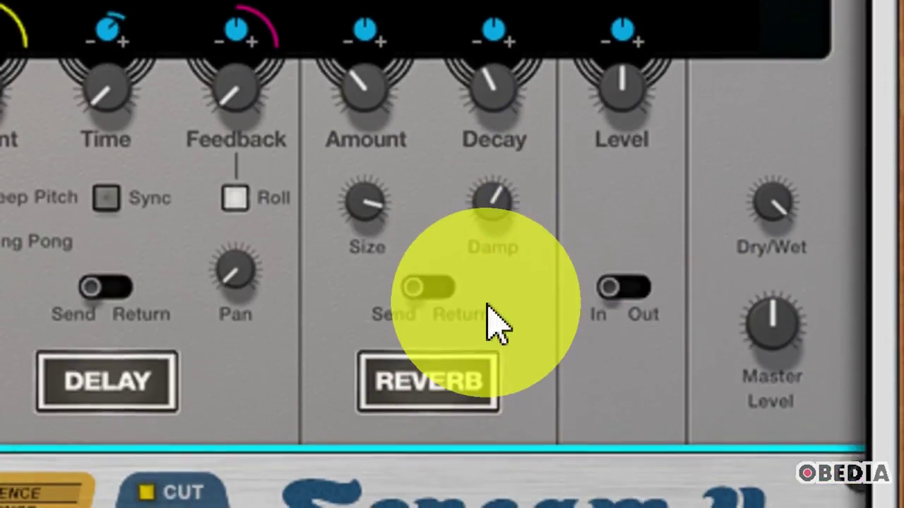
click(452, 281)
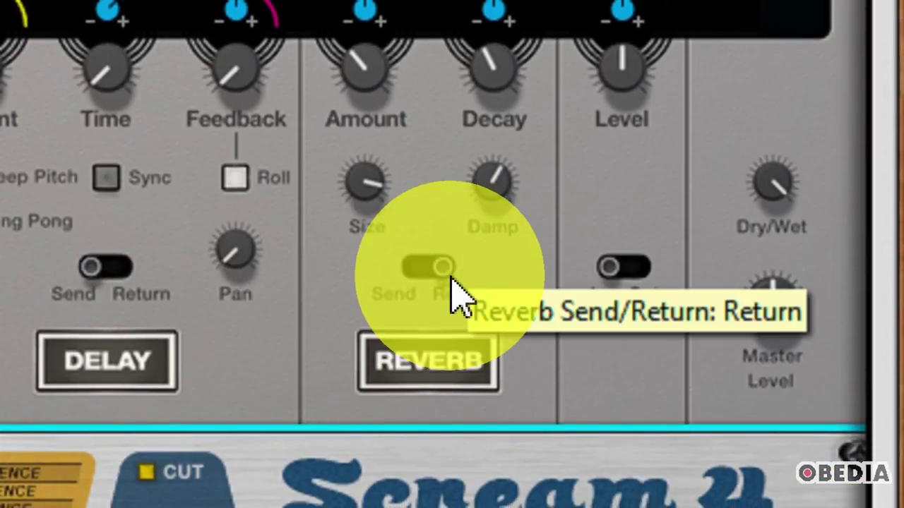
click(432, 272)
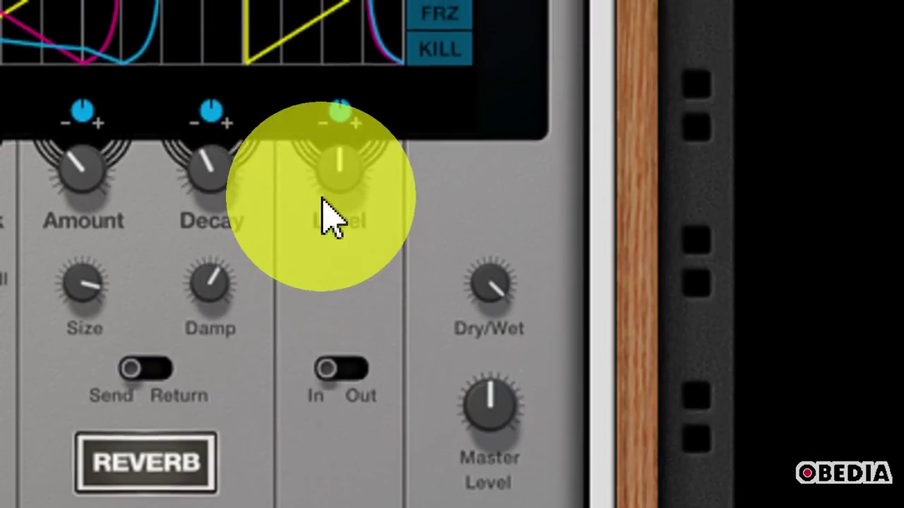
Raise the Level knob from 0.5 dB to about 5.9 dB.
mouse_move(339, 149)
scroll(339, 212, up, 2)
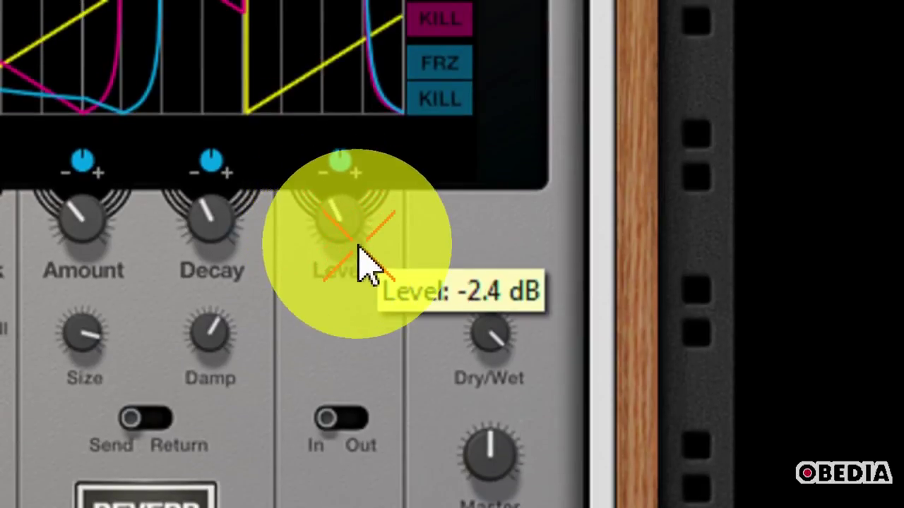
scroll(359, 249, up, 5)
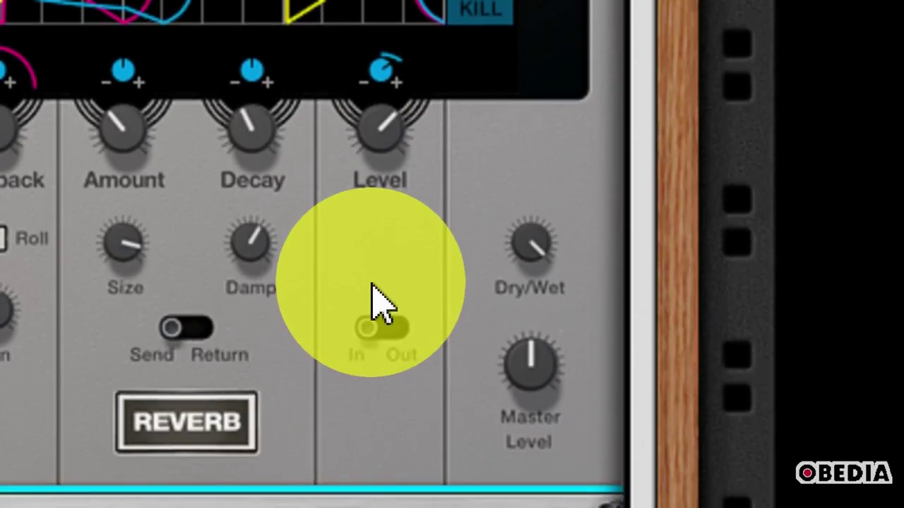
mouse_move(392, 120)
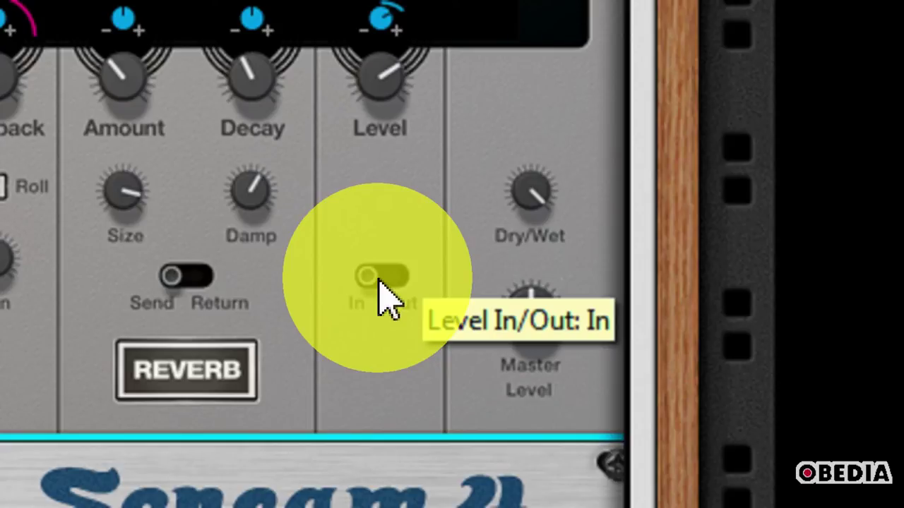
click(399, 280)
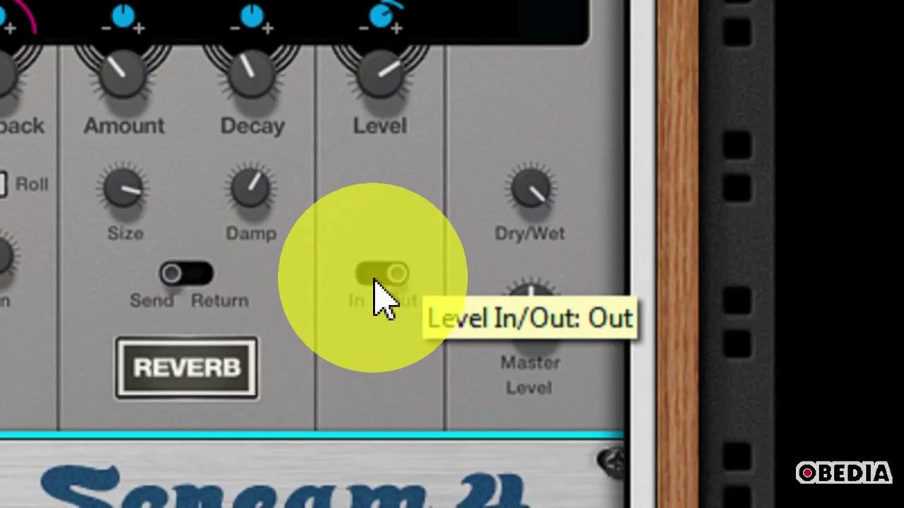
click(374, 299)
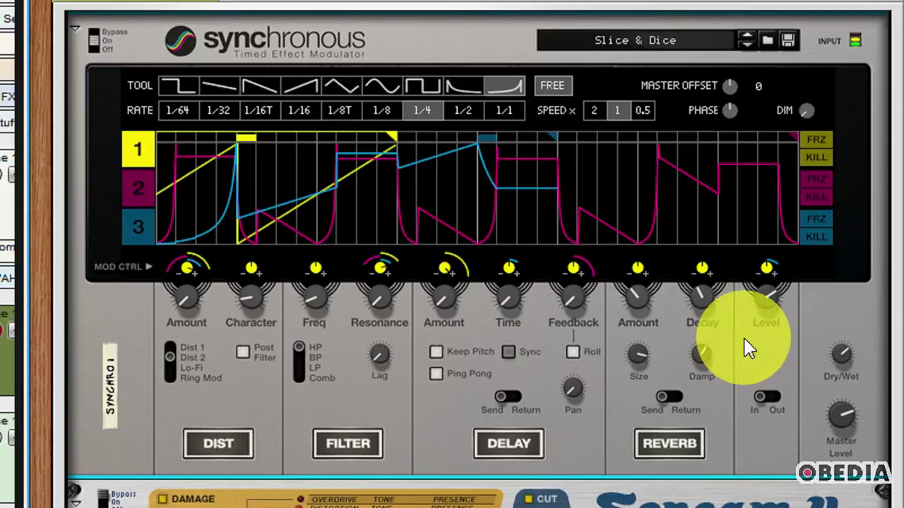
Set filter Freq to 30% and Resonance to 80%, and switch the delay section off.
drag(313, 303, 318, 273)
drag(378, 289, 393, 352)
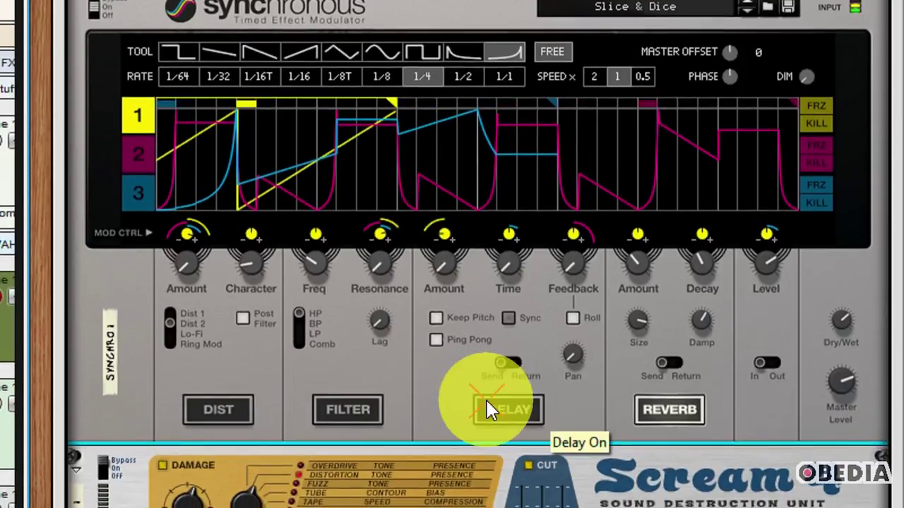
click(490, 410)
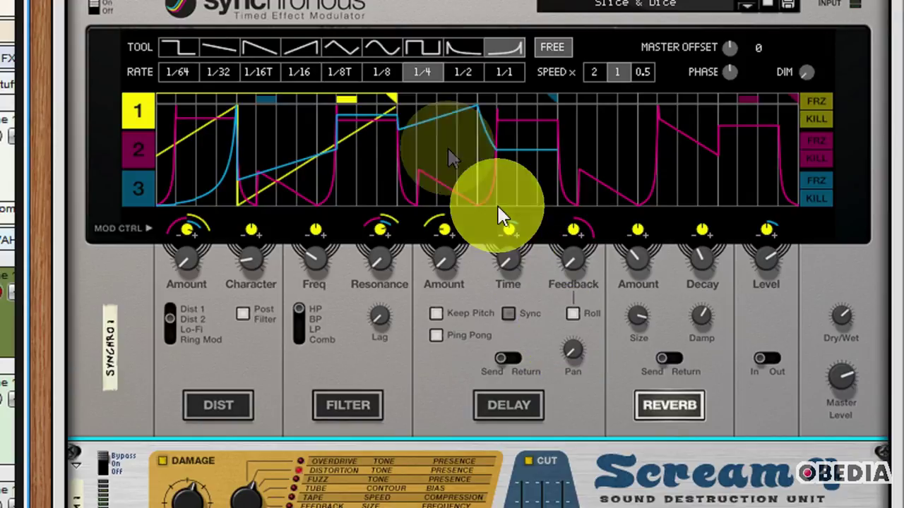
Draw rising saw ramps across lane 1, then switch to sine shapes for its middle section.
mouse_move(391, 108)
mouse_down()
mouse_move(472, 118)
mouse_move(692, 109)
mouse_up()
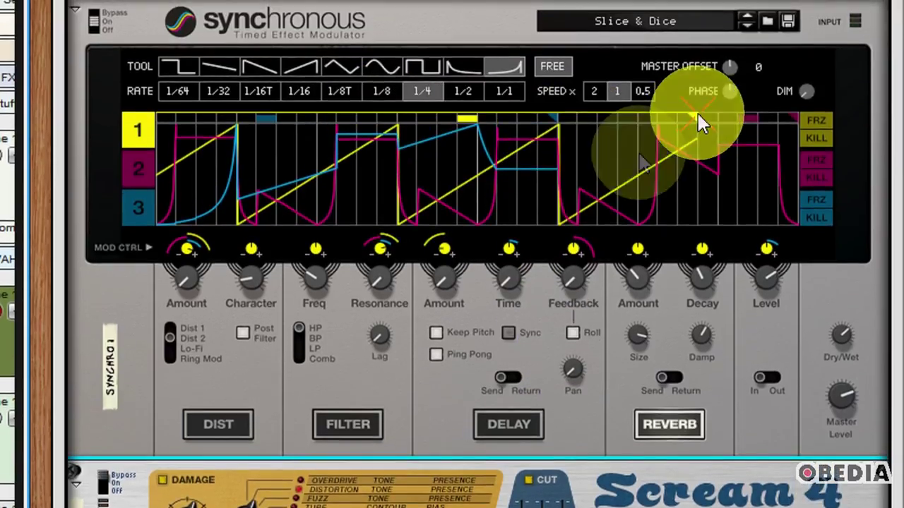
mouse_move(579, 205)
mouse_down()
mouse_move(584, 183)
mouse_move(644, 149)
mouse_move(452, 172)
mouse_move(434, 155)
mouse_move(350, 169)
mouse_move(299, 157)
mouse_move(333, 178)
mouse_move(474, 185)
mouse_move(585, 205)
mouse_move(656, 233)
mouse_up()
click(300, 66)
click(367, 79)
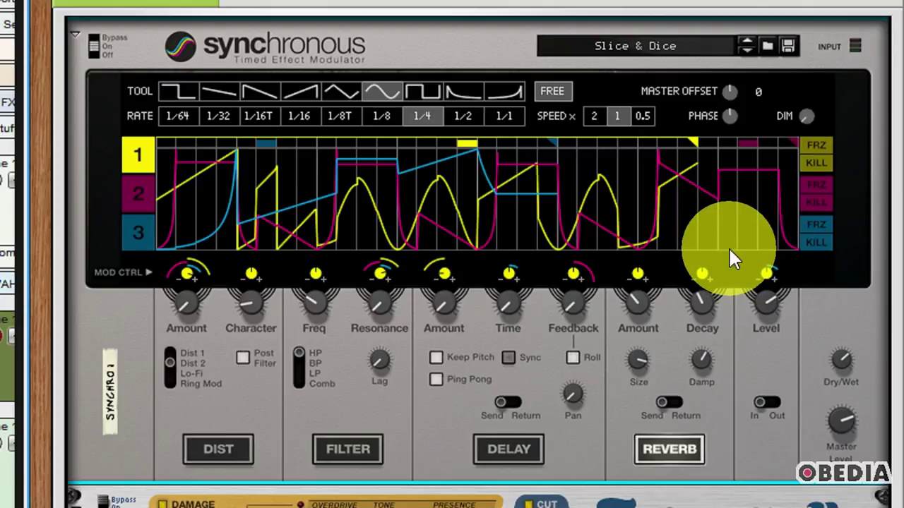